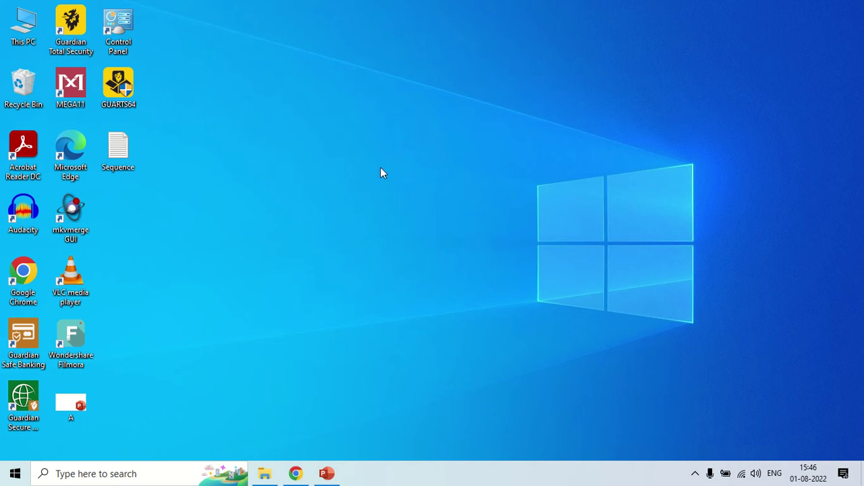
# - Switch to Chrome, search Google for NCBI and open the National Center for Biotechnology Information website
pyautogui.click(295, 477)
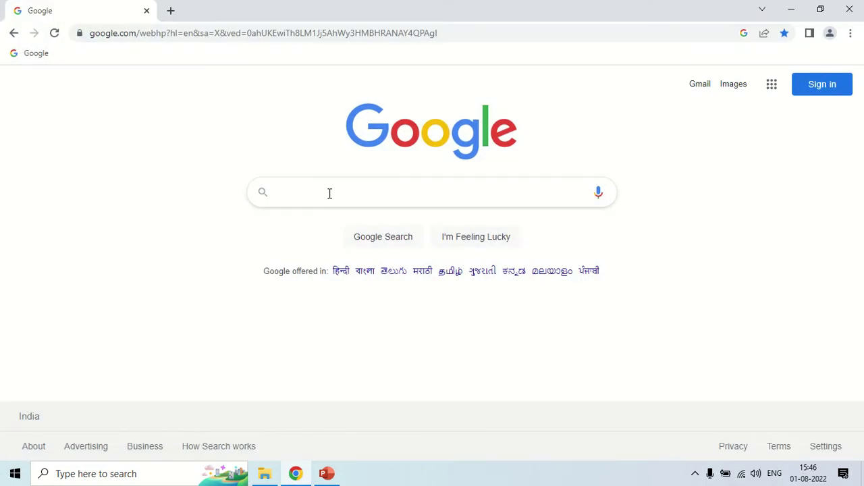
pyautogui.write('NCB')
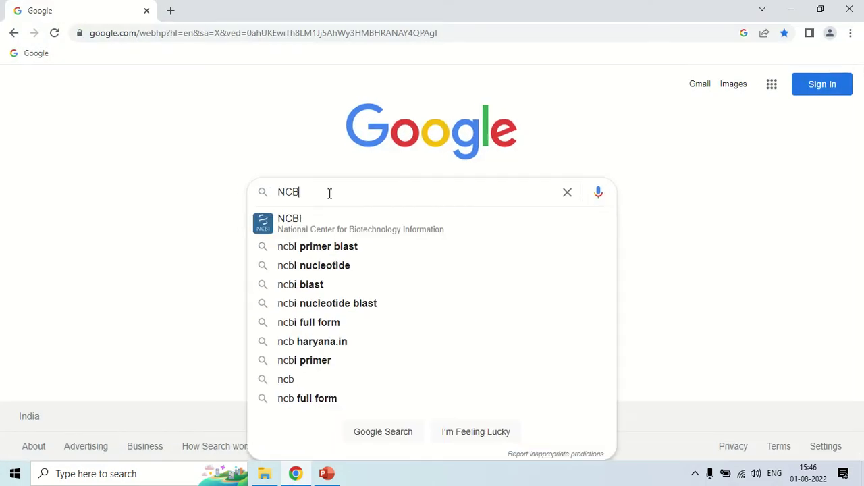
pyautogui.write('I')
pyautogui.press('Return')
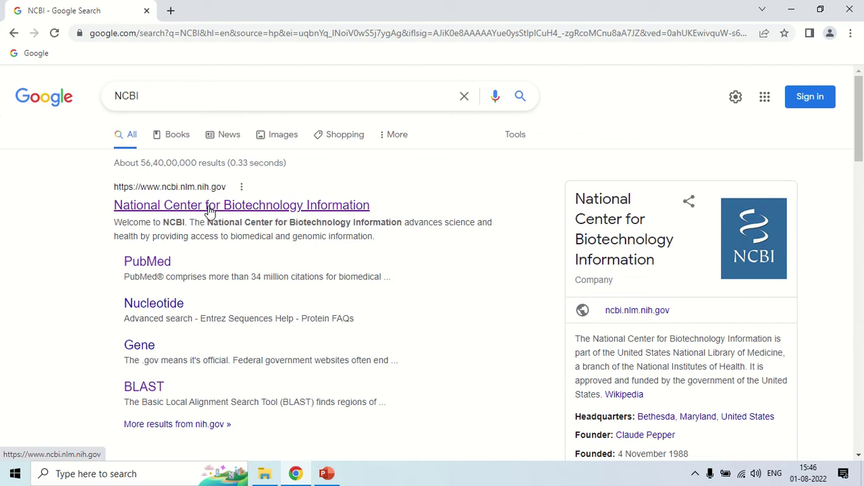
pyautogui.click(209, 206)
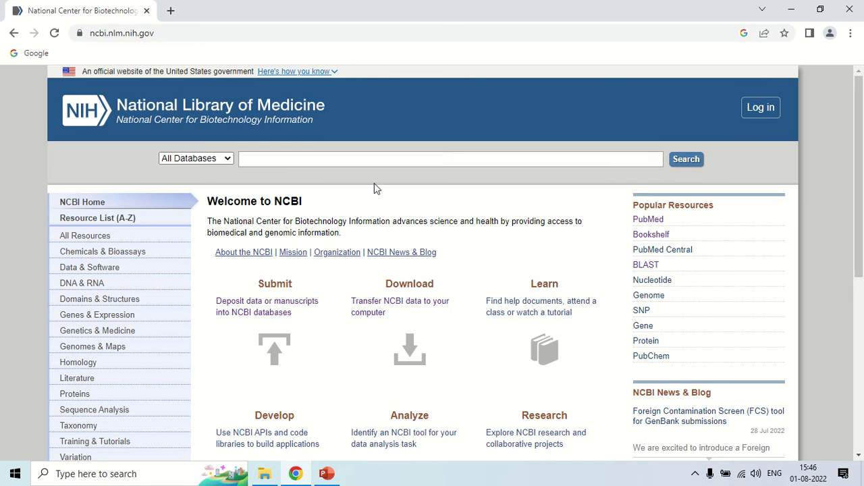
# - Search the NCBI Nucleotide database for HEXOKINASE
pyautogui.scroll(-2, 374, 182)
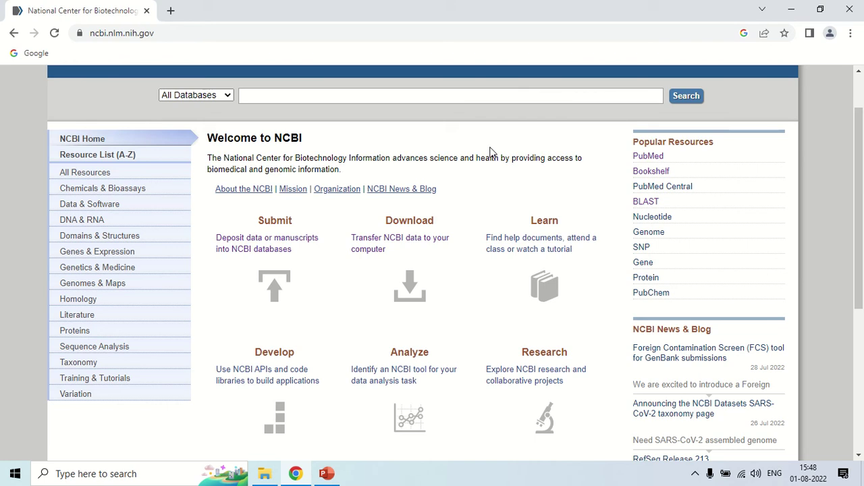
pyautogui.click(270, 96)
pyautogui.click(230, 96)
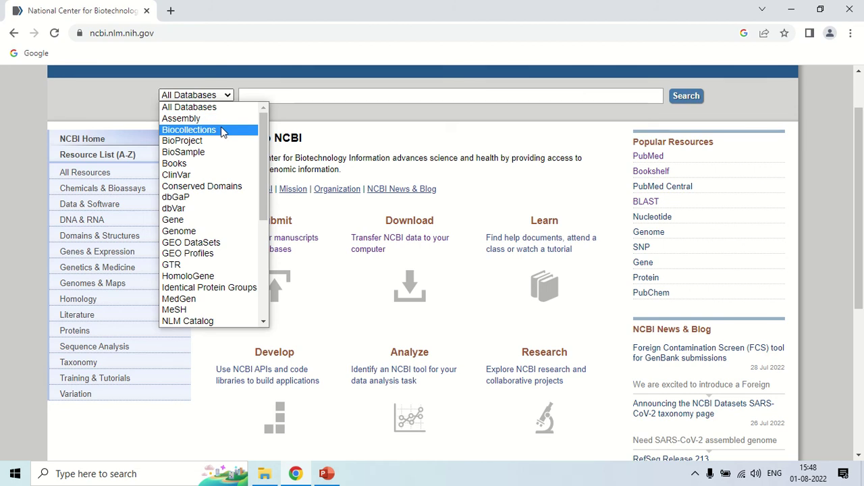
pyautogui.scroll(-5, 222, 133)
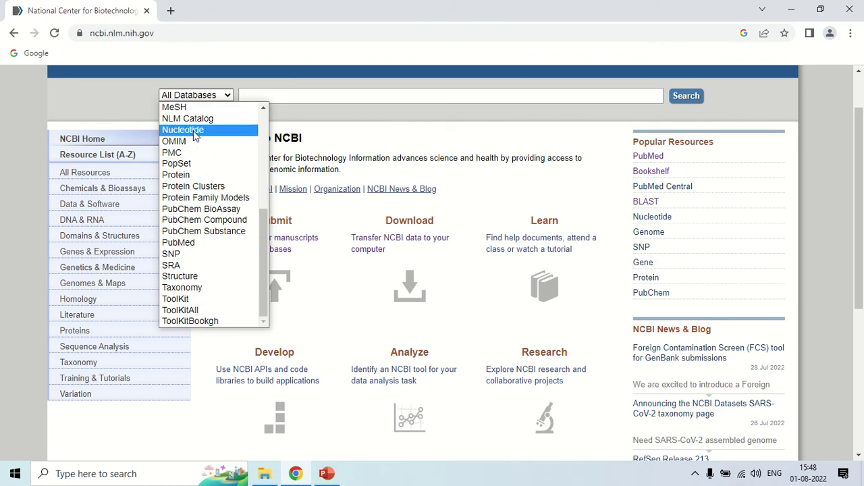
pyautogui.click(194, 132)
pyautogui.click(260, 95)
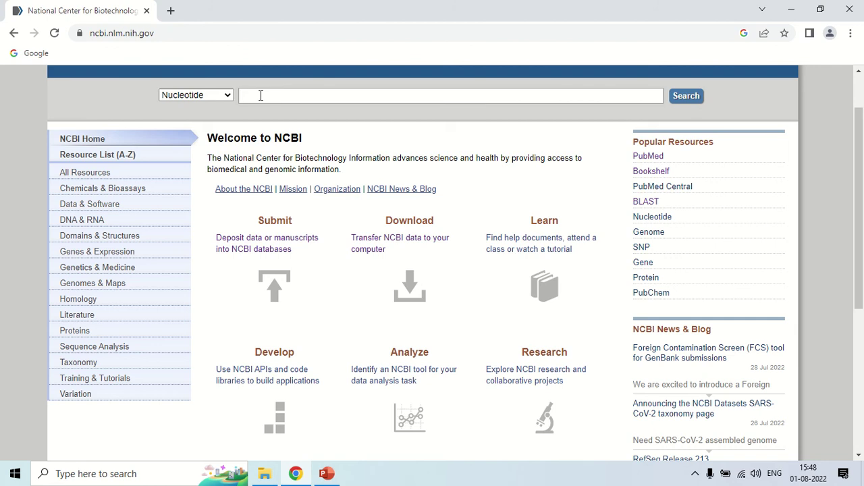
pyautogui.write('HEXOKINASE')
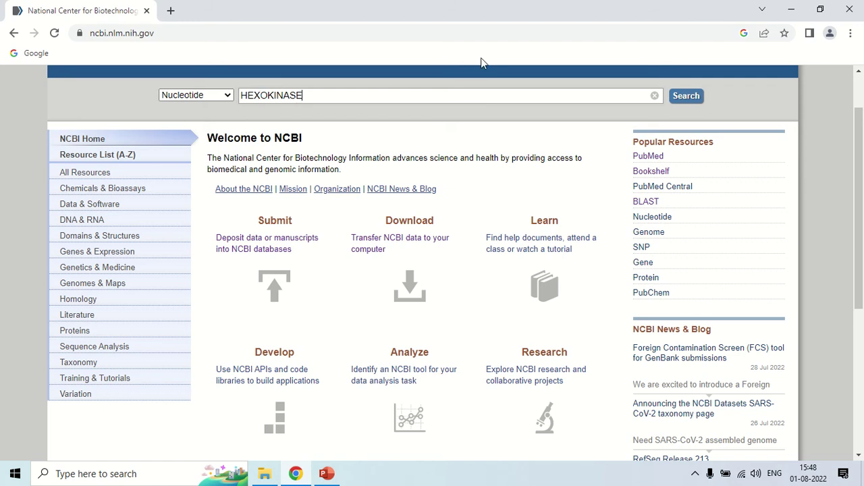
pyautogui.click(685, 95)
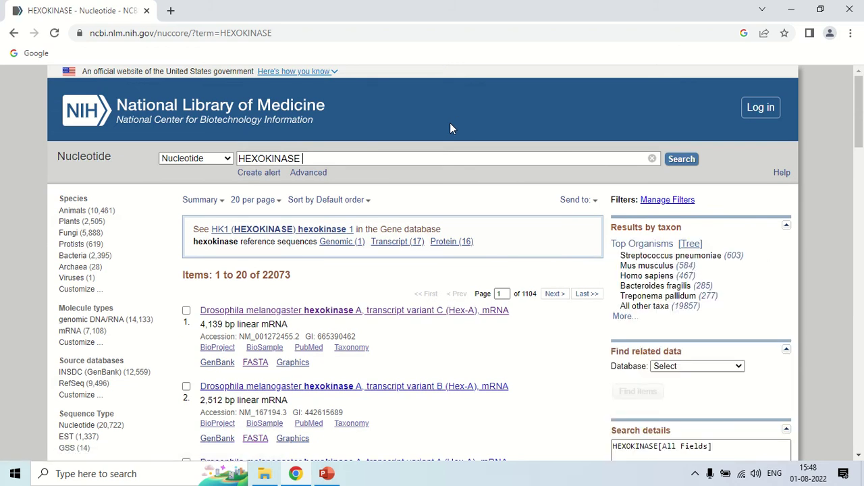
# - Open the Drosophila melanogaster hexokinase A, transcript variant C (Hex-A), mRNA record and look through its GenBank details and references
pyautogui.scroll(-1, 451, 125)
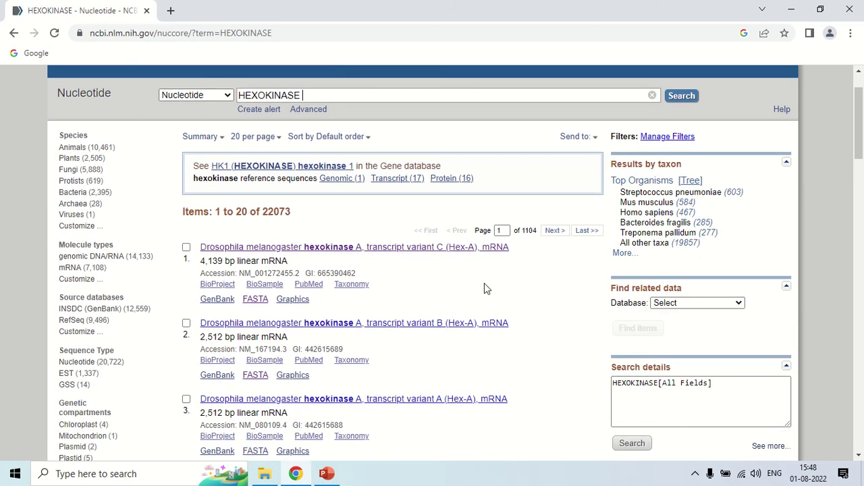
pyautogui.click(302, 251)
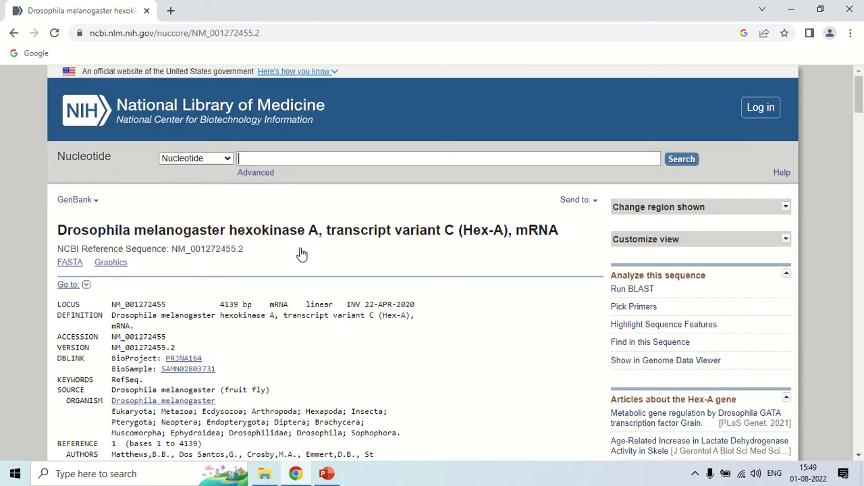
pyautogui.scroll(-1, 302, 252)
pyautogui.scroll(-1, 302, 251)
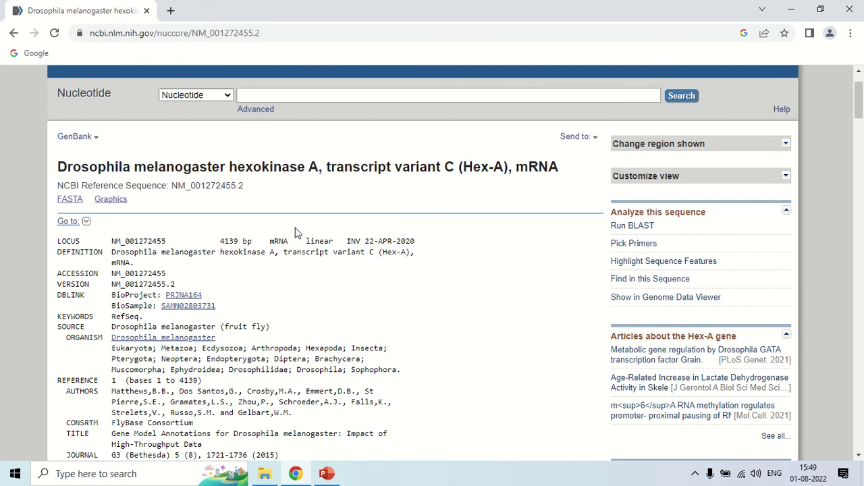
pyautogui.scroll(-1, 294, 233)
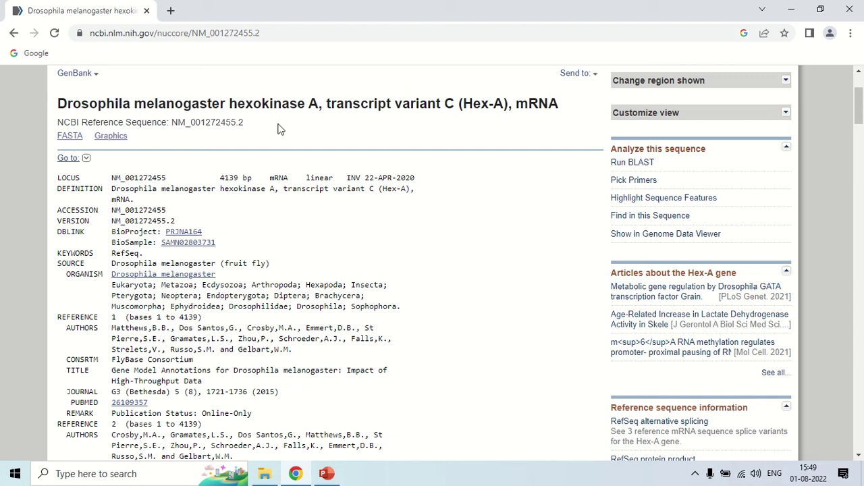
pyautogui.scroll(-7, 422, 207)
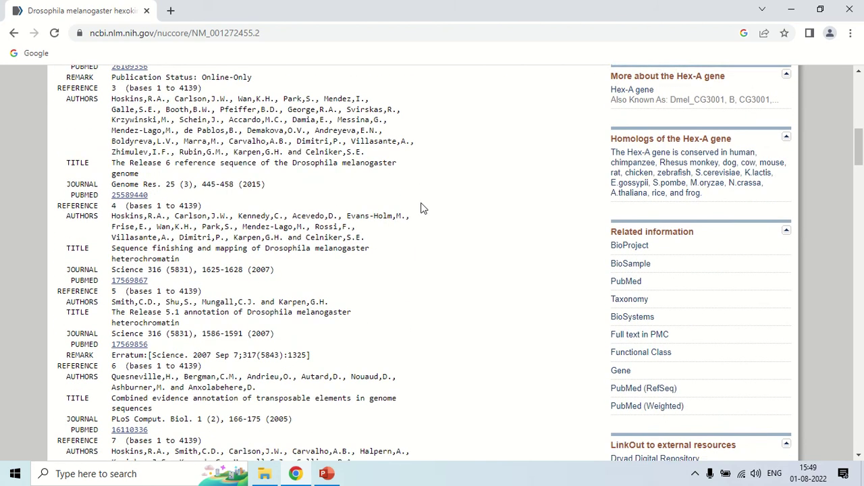
pyautogui.scroll(-5, 422, 208)
pyautogui.scroll(-4, 421, 208)
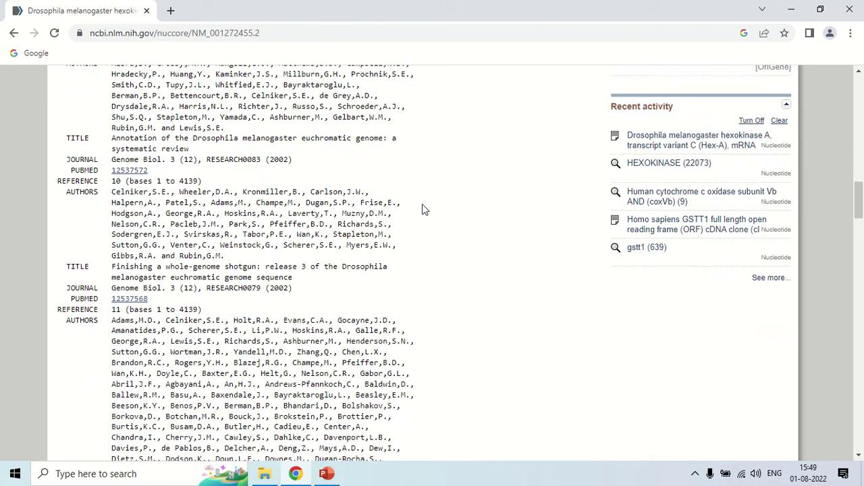
pyautogui.scroll(16, 423, 205)
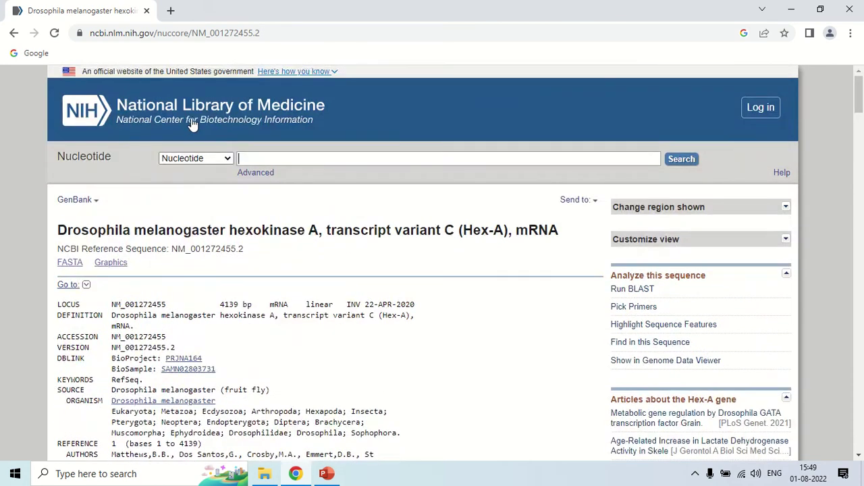
# - Return to the NCBI home page and set the search database to Genome
pyautogui.click(192, 123)
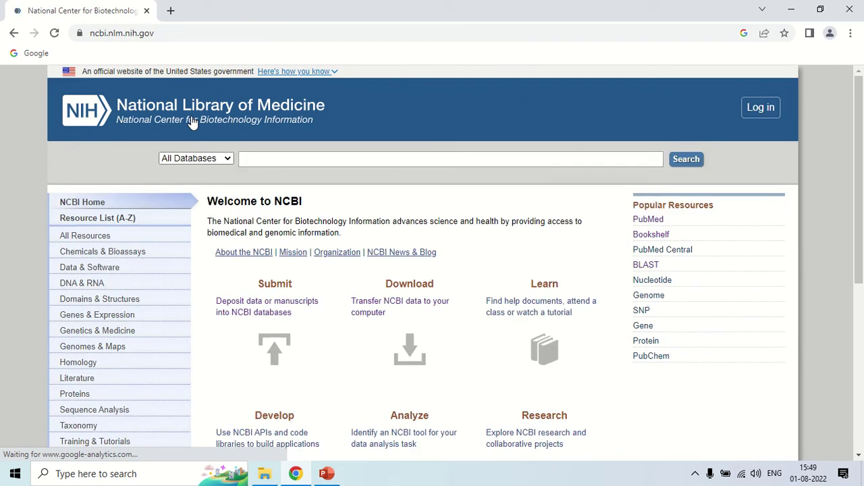
pyautogui.click(230, 158)
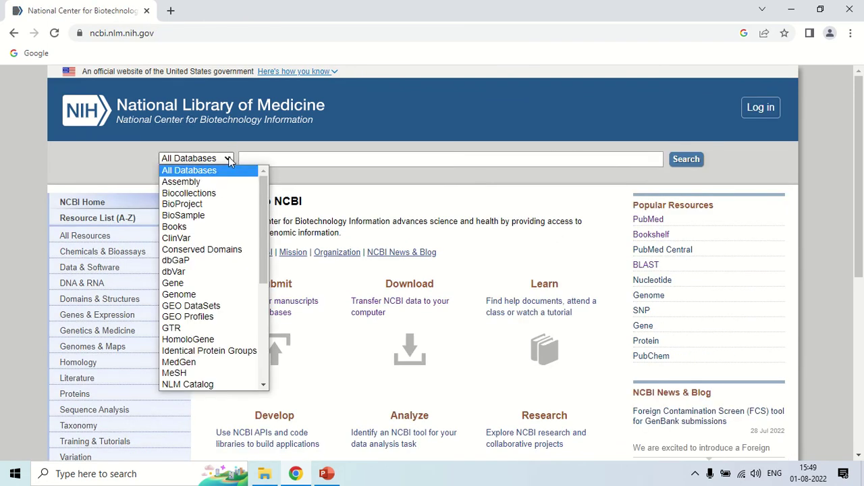
pyautogui.click(200, 295)
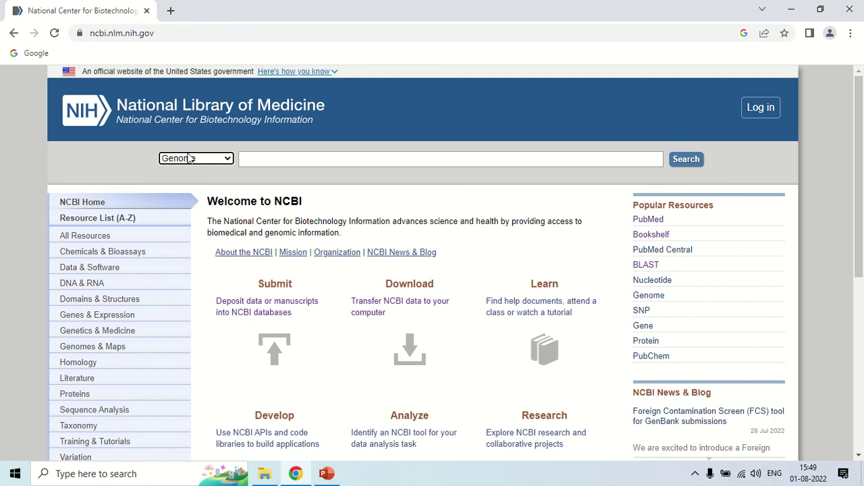
pyautogui.click(290, 158)
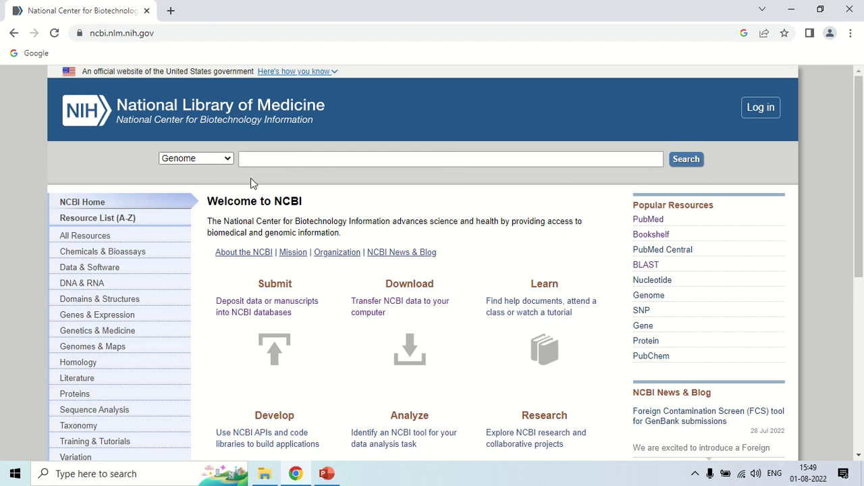
# - Change the search database to Protein
pyautogui.click(229, 160)
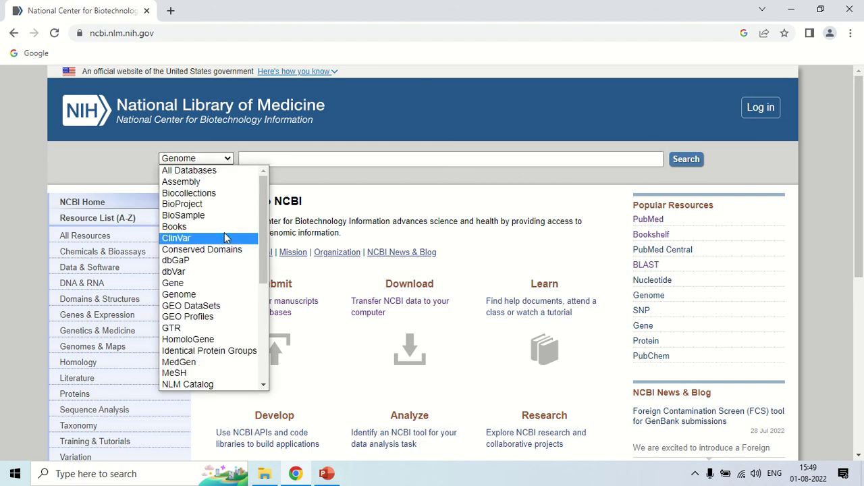
pyautogui.scroll(-4, 224, 237)
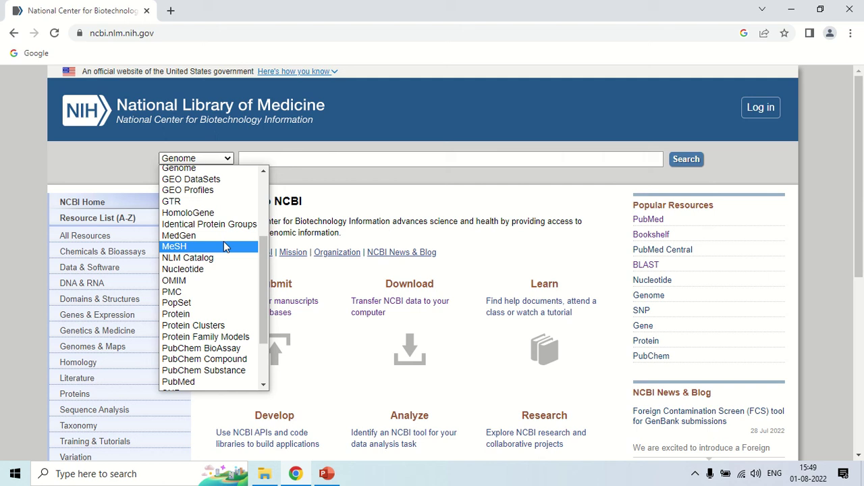
pyautogui.click(201, 314)
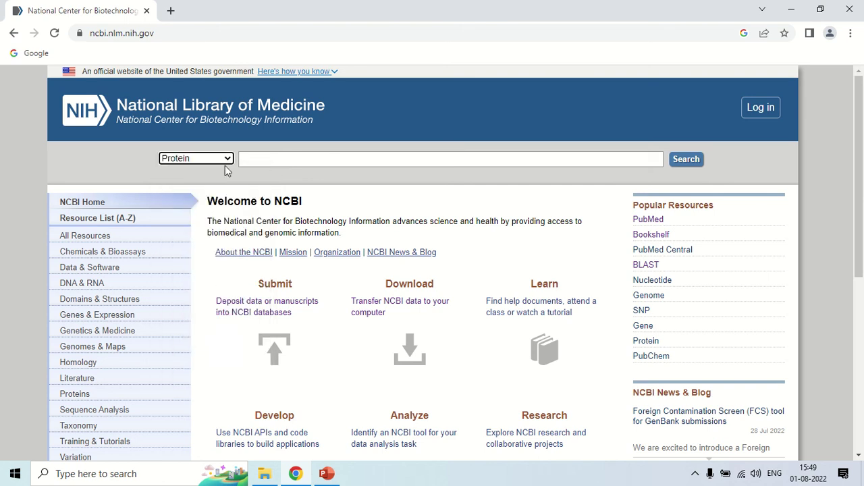
pyautogui.click(272, 159)
# - Set the search database to Gene
pyautogui.click(228, 160)
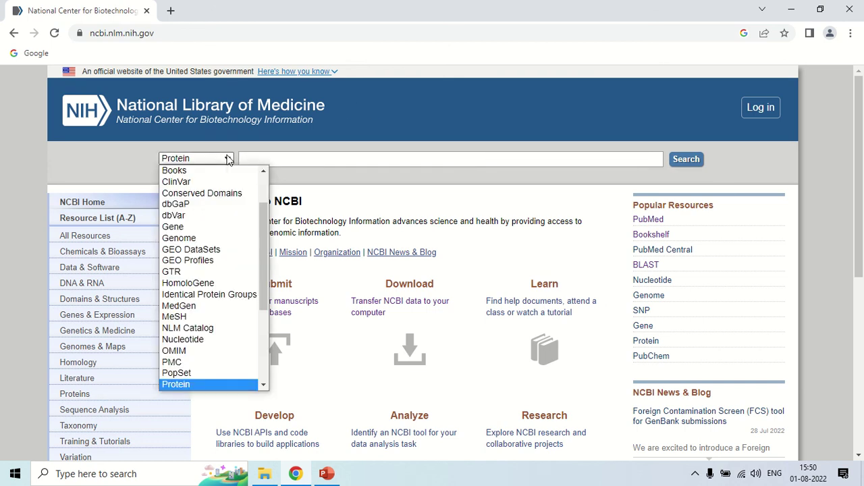
pyautogui.click(184, 228)
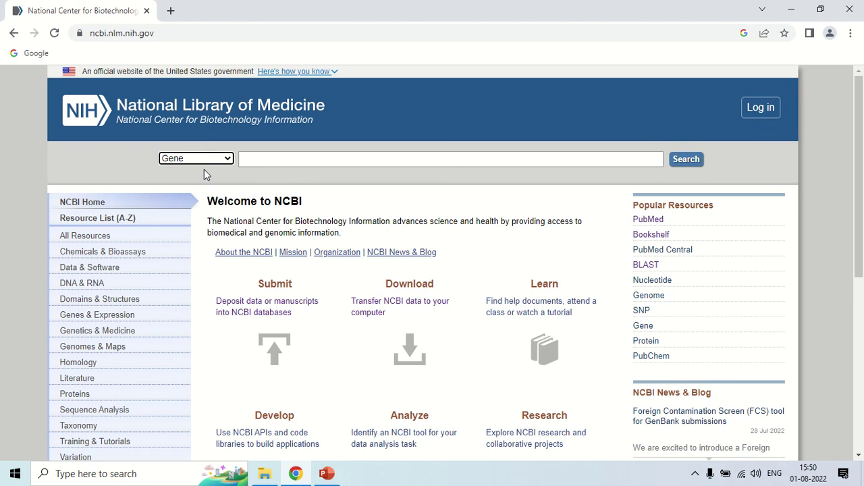
pyautogui.click(275, 160)
# - Examine the list of searchable databases and the home page sections, from Submit and Download down to the footer links
pyautogui.click(227, 158)
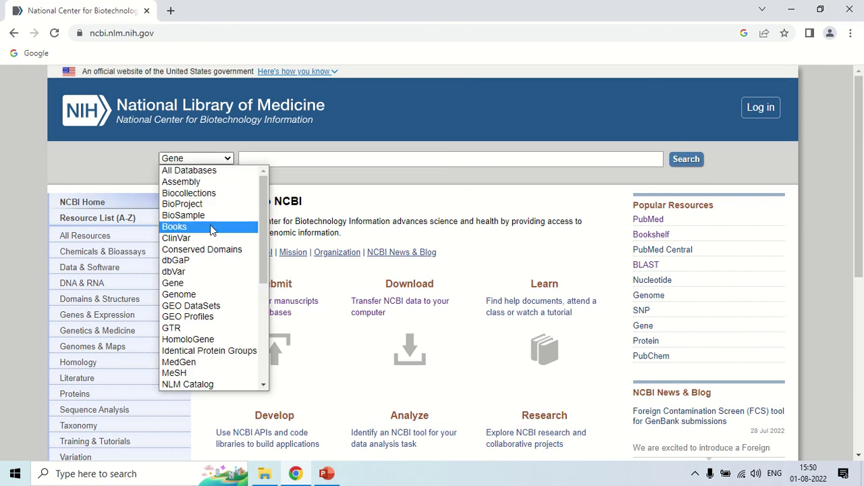
pyautogui.scroll(-5, 210, 230)
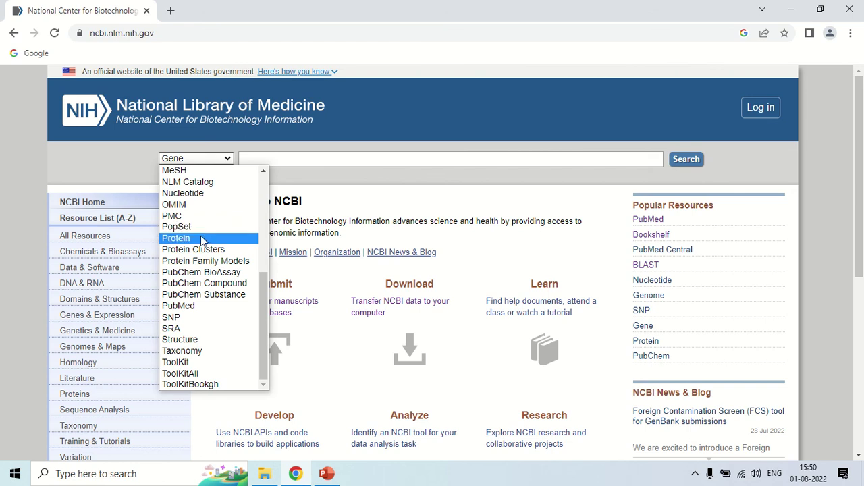
pyautogui.scroll(4, 205, 243)
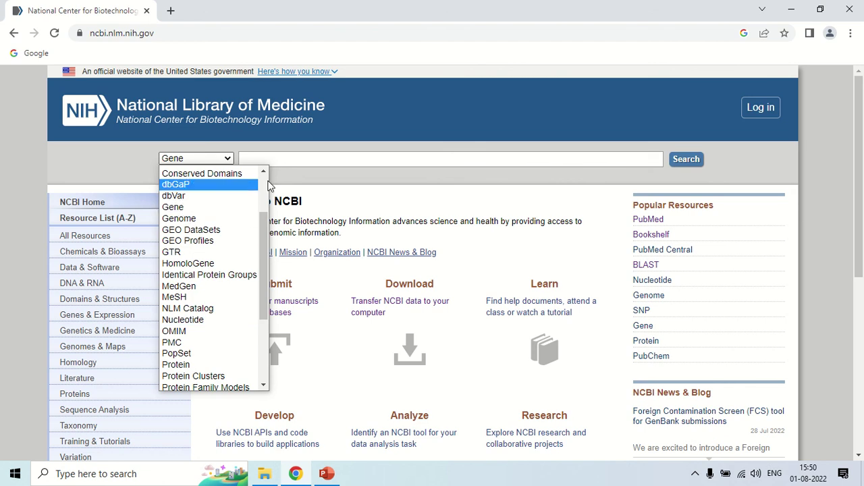
pyautogui.click(345, 158)
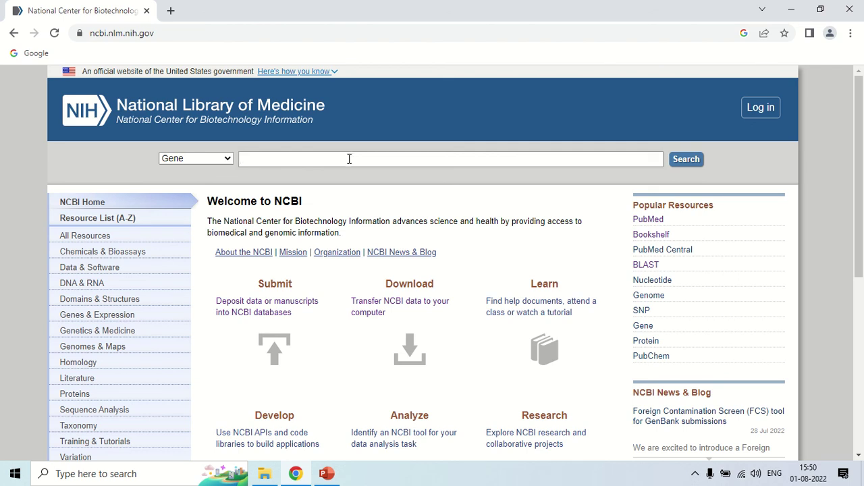
pyautogui.scroll(-3, 351, 161)
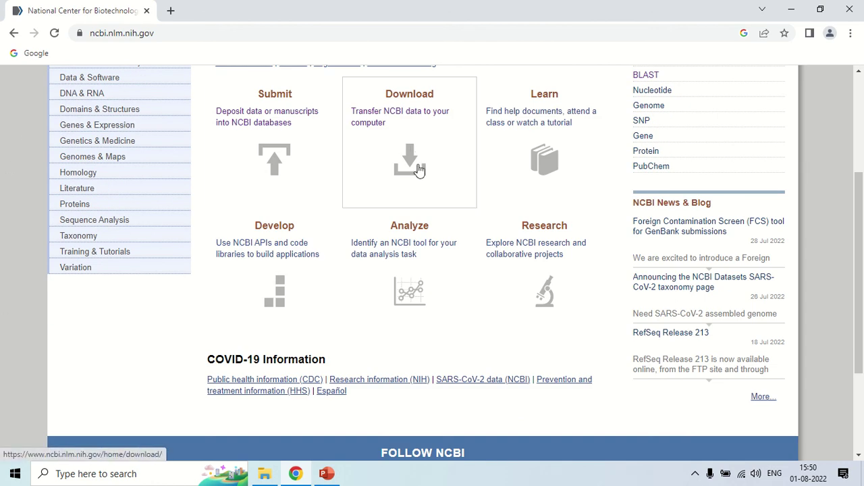
pyautogui.scroll(-1, 297, 190)
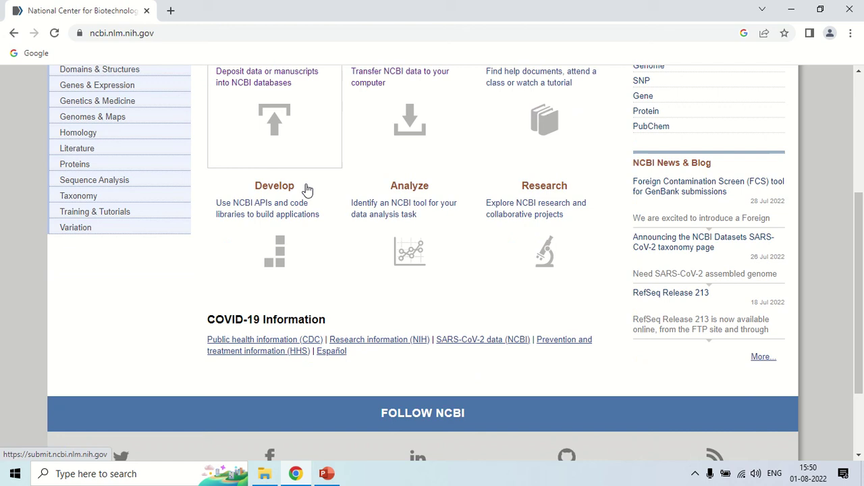
pyautogui.scroll(-3, 306, 189)
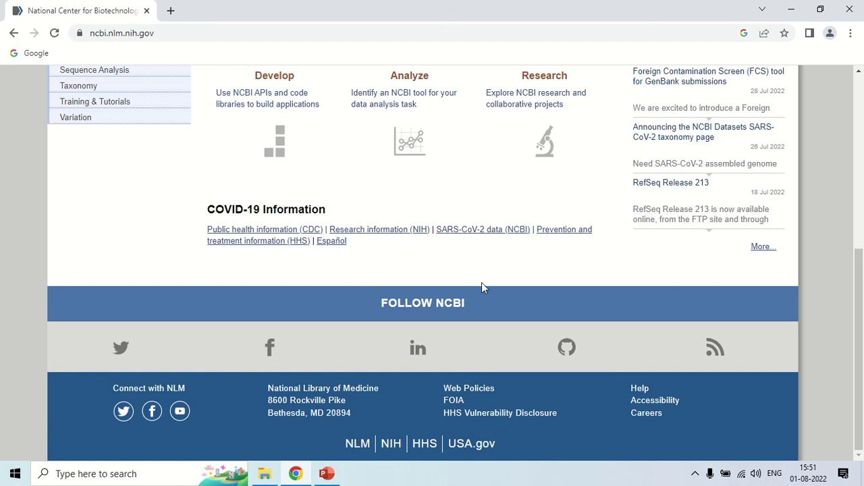
pyautogui.scroll(5, 481, 286)
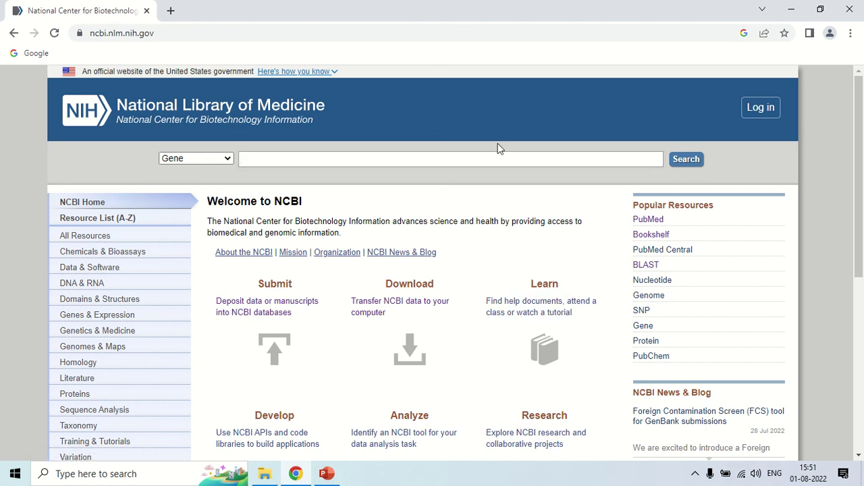
pyautogui.scroll(-1, 517, 118)
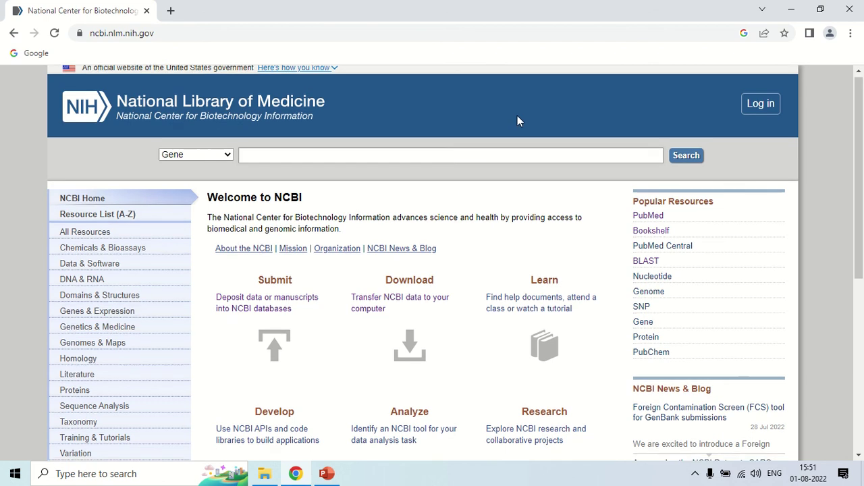